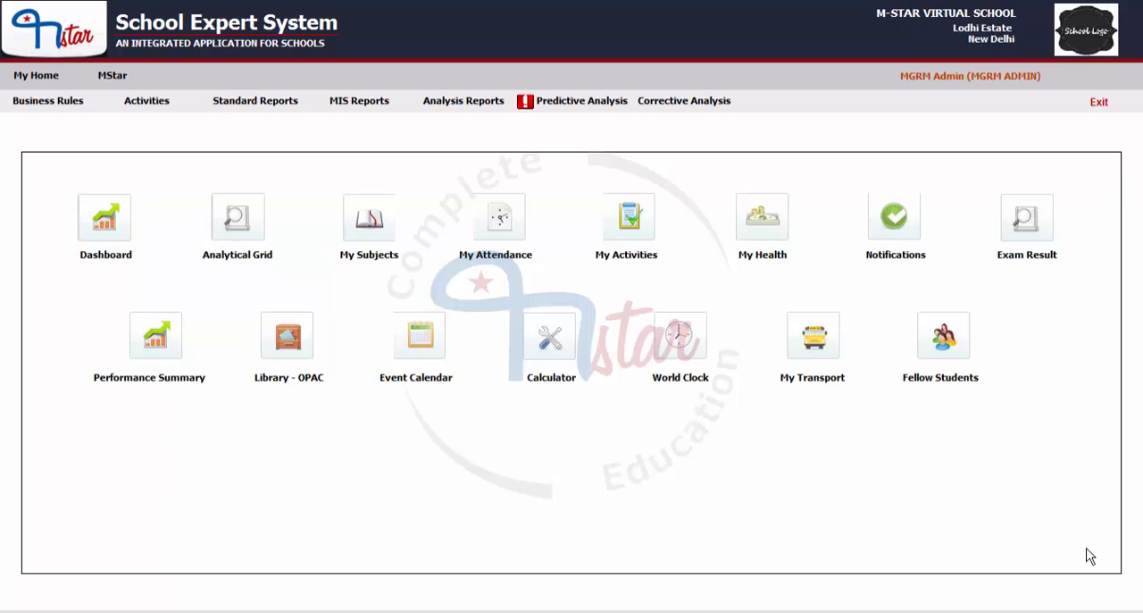
Step: Open Sub Account Heads in the Financials module and load account 1001, PTA FUND - SALARY ADVANCES
left_click(112, 77)
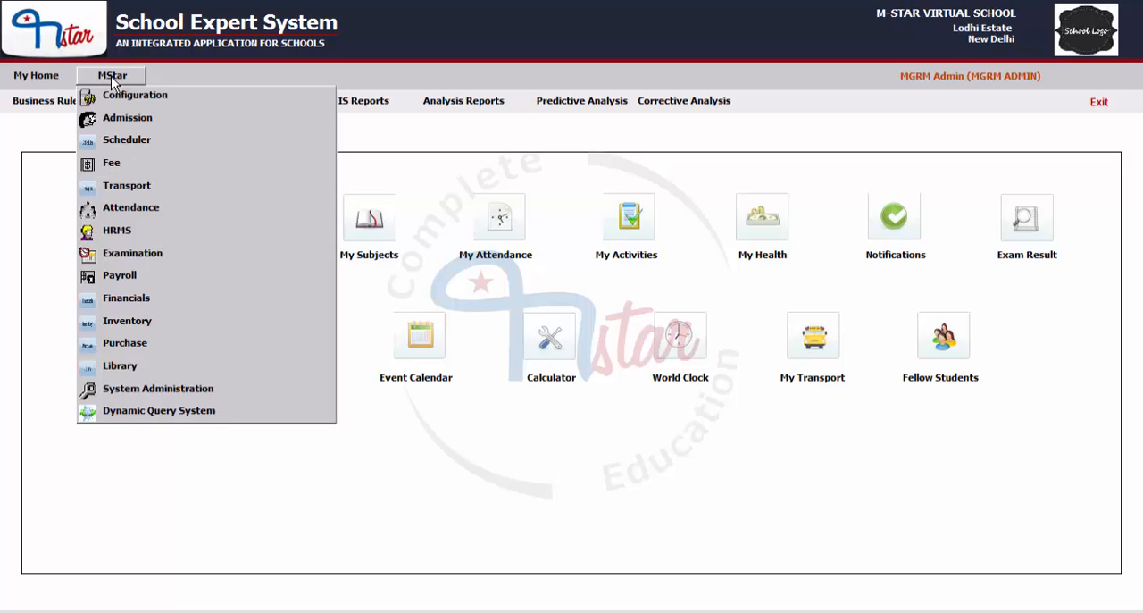
left_click(138, 301)
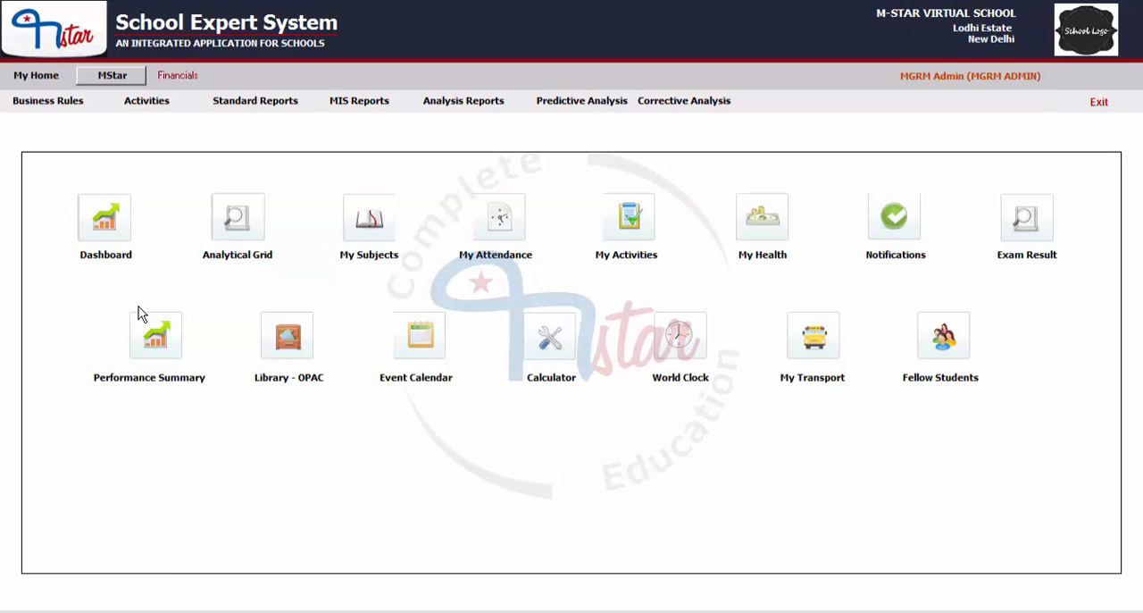
left_click(36, 102)
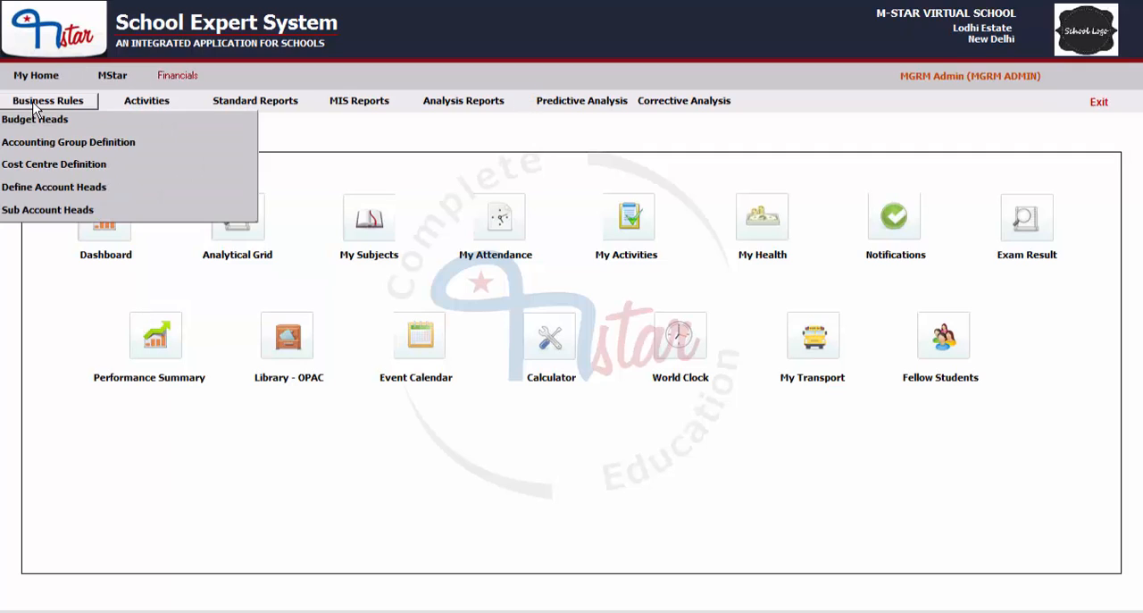
left_click(39, 211)
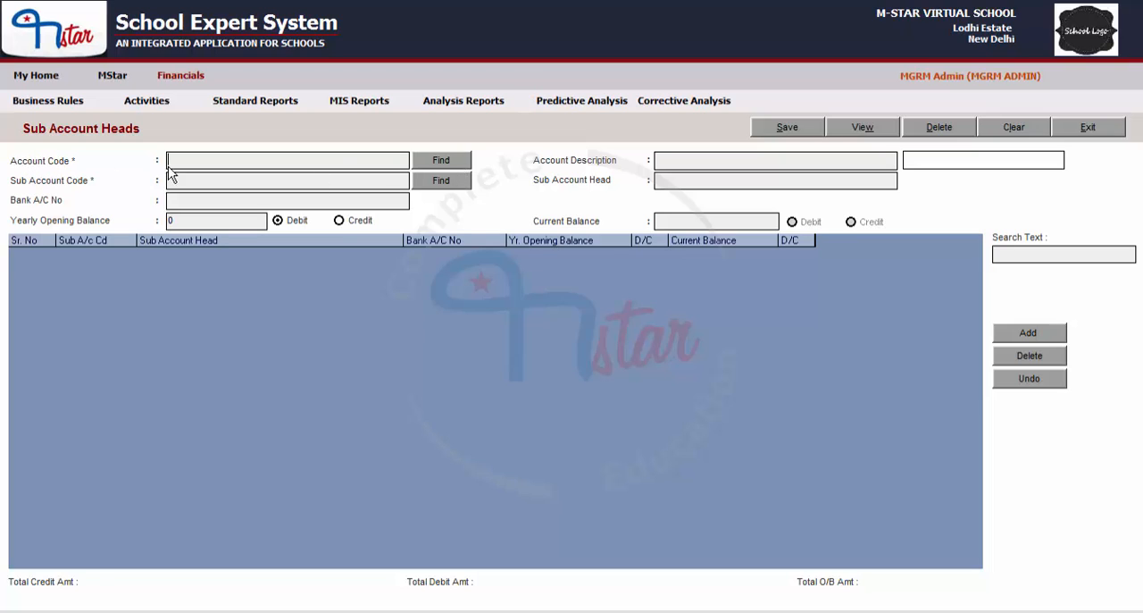
left_click(434, 163)
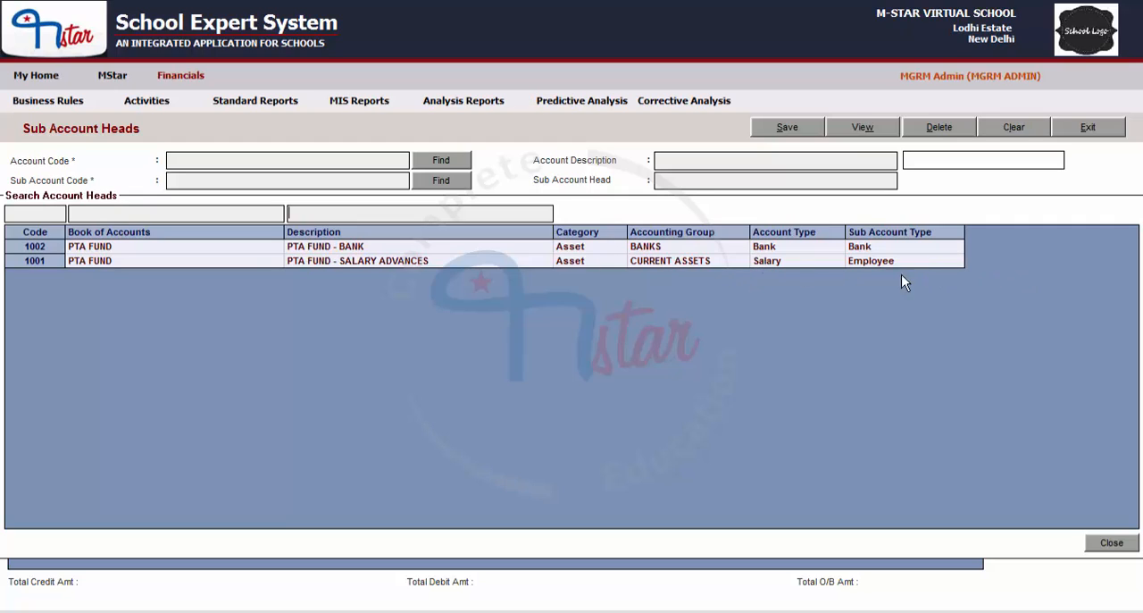
double_click(120, 261)
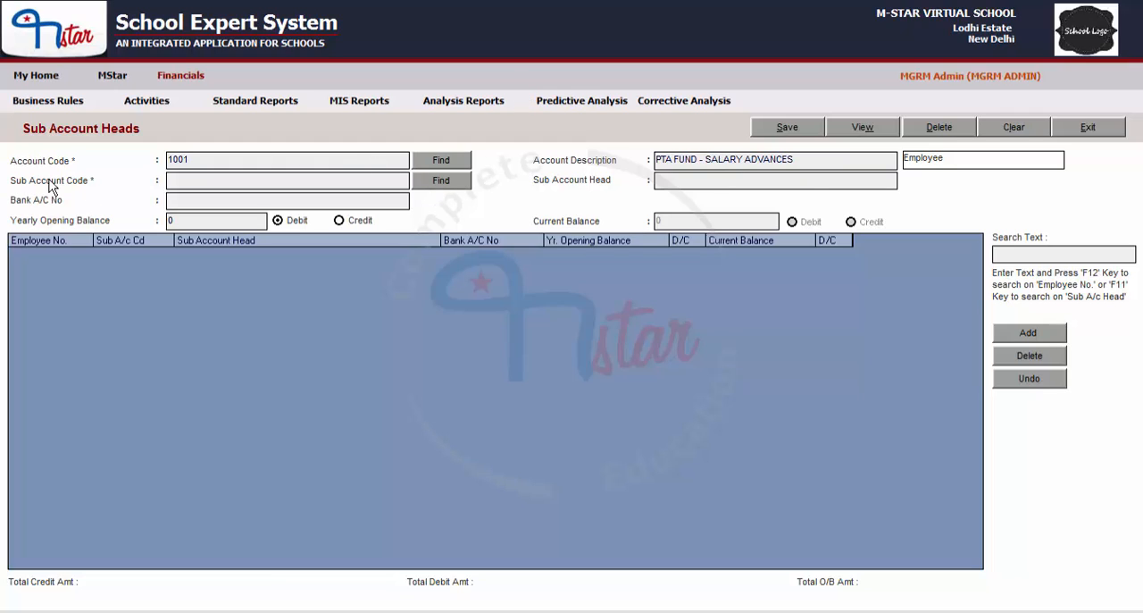
Step: Open the employee list for the sub account code and browse the entries
left_click(456, 184)
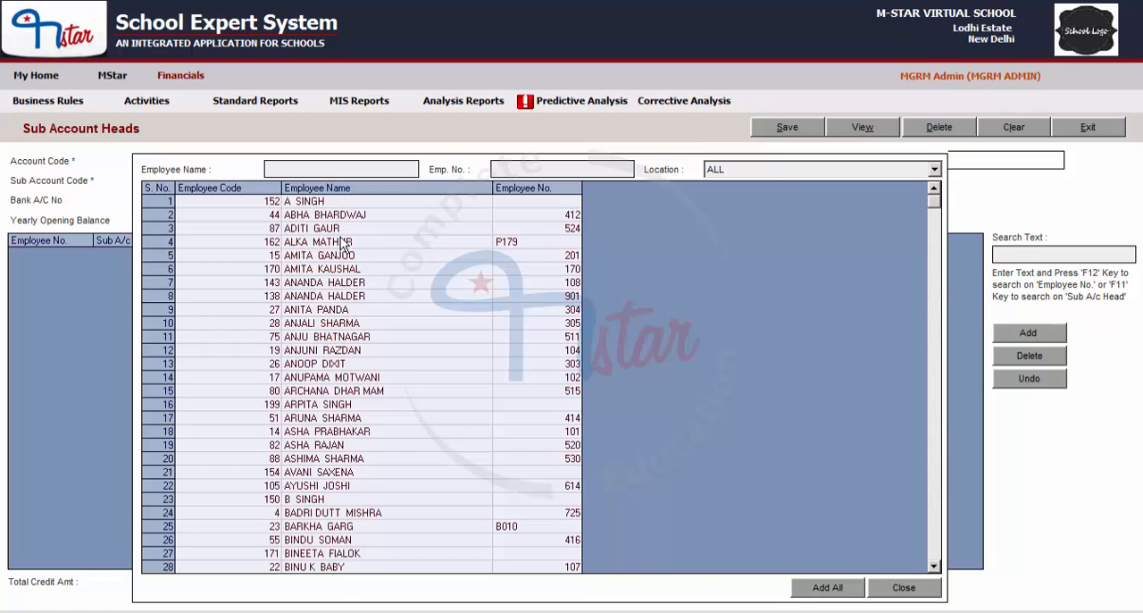
scroll(926, 287, "down", 11)
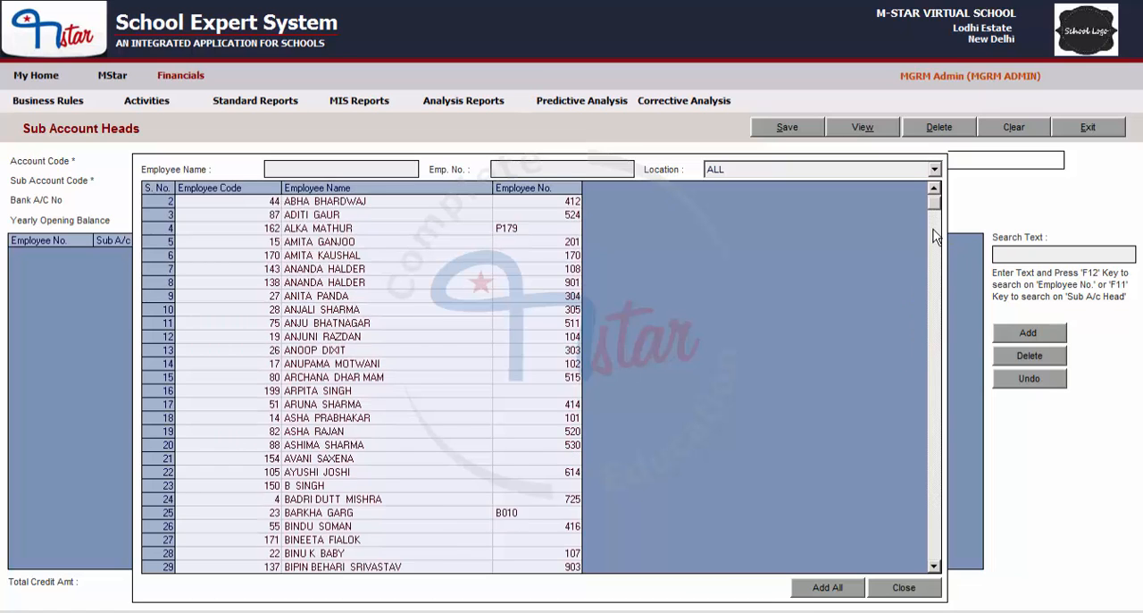
scroll(926, 304, "down", 15)
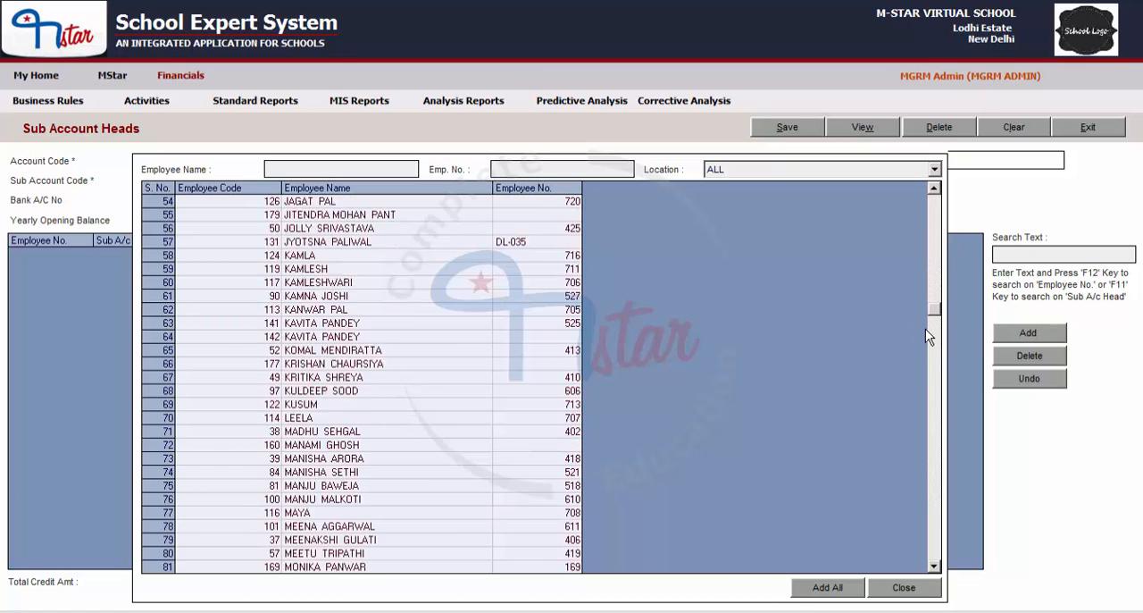
Step: Filter the employee list by an employee's first name with location ALL, and clear the name filter again
left_click(328, 165)
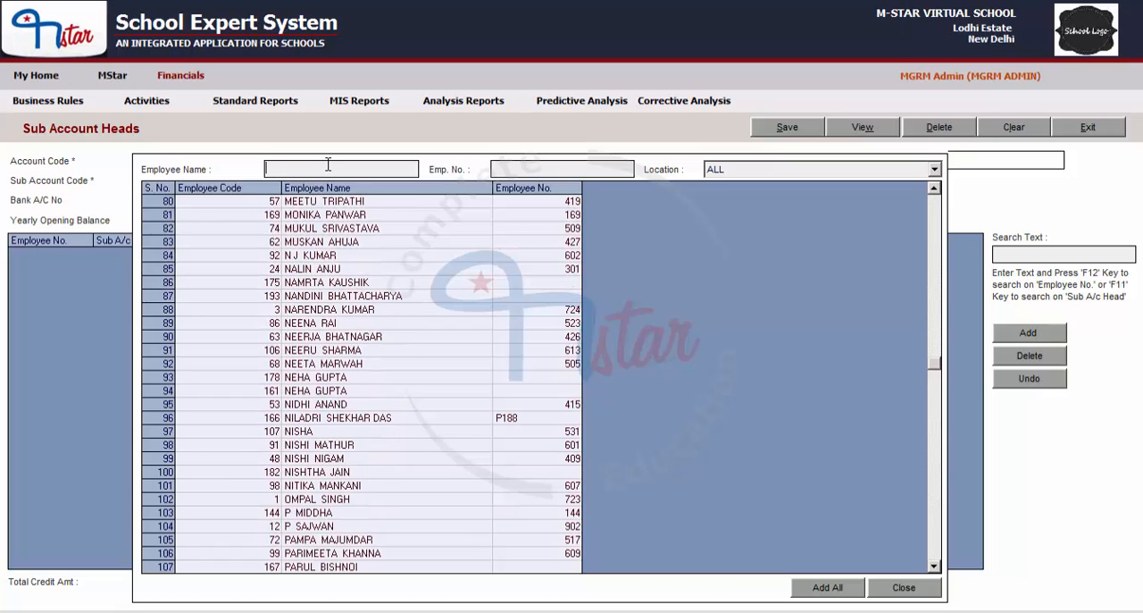
type("N")
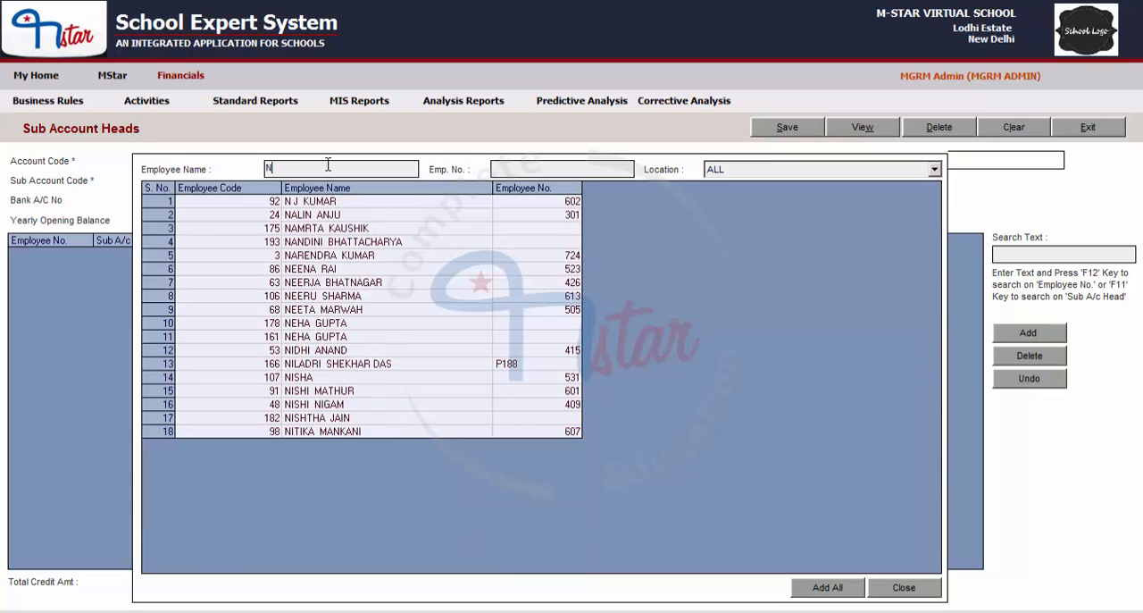
type("ALIN")
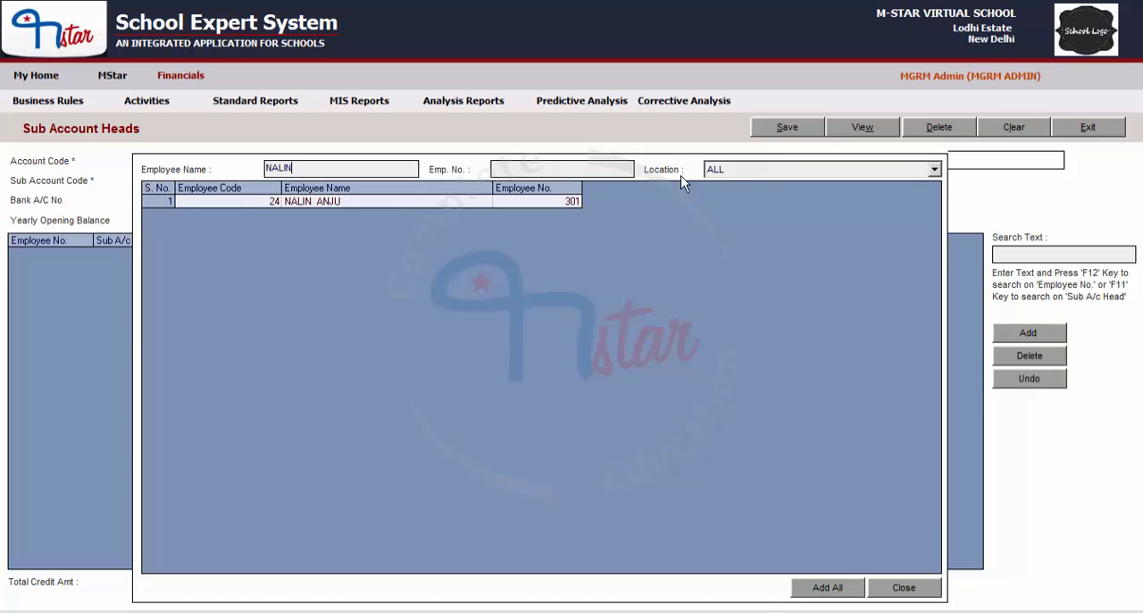
left_click(725, 172)
left_click(725, 174)
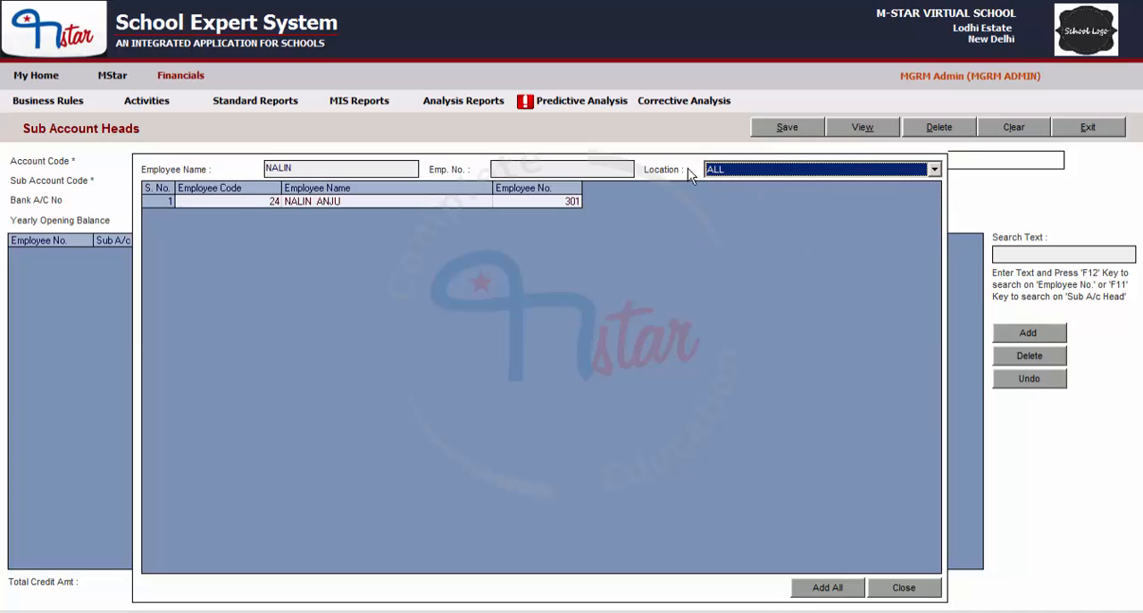
left_click_drag(381, 168, 214, 163)
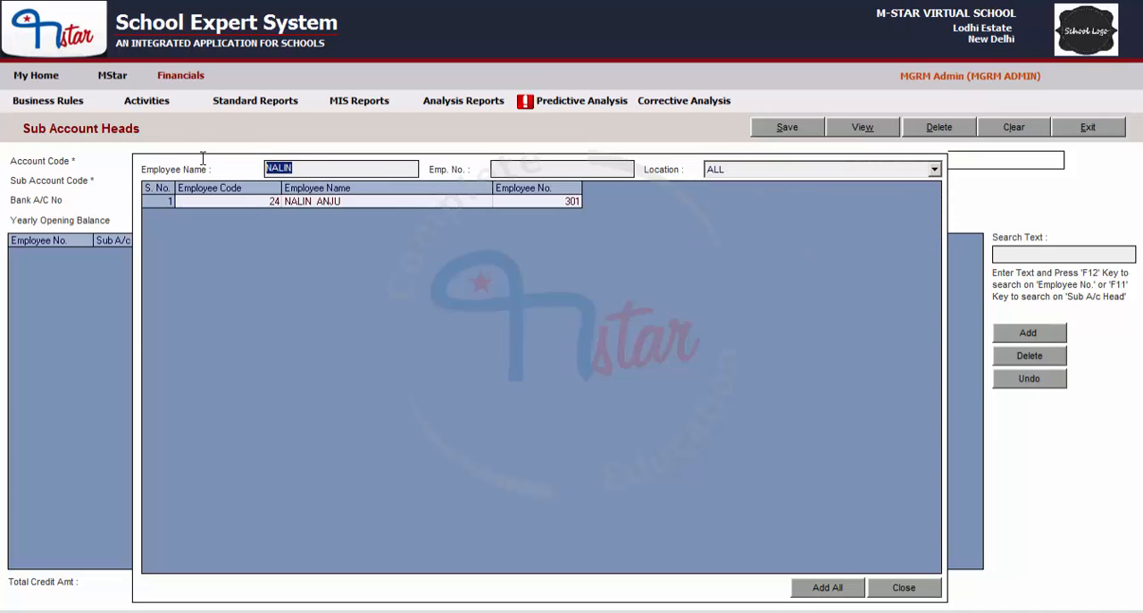
key("BackSpace")
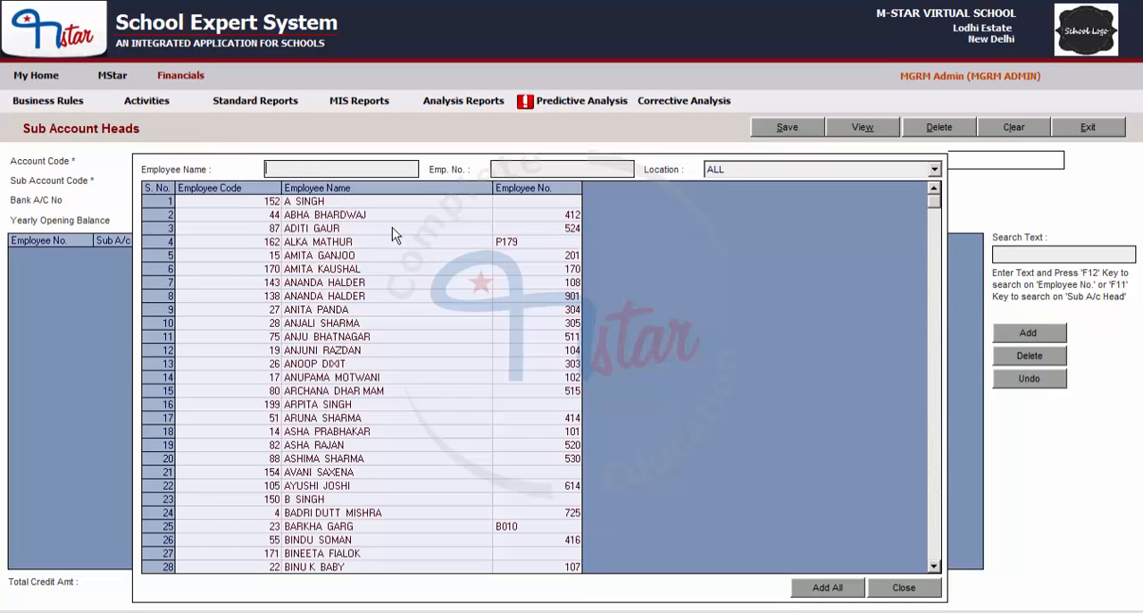
Step: Add the employees with serial numbers 3, 5, 11, 19, 22, 27, 18, 15, 20, 24 and 31 as sub account heads, and close the list
double_click(333, 229)
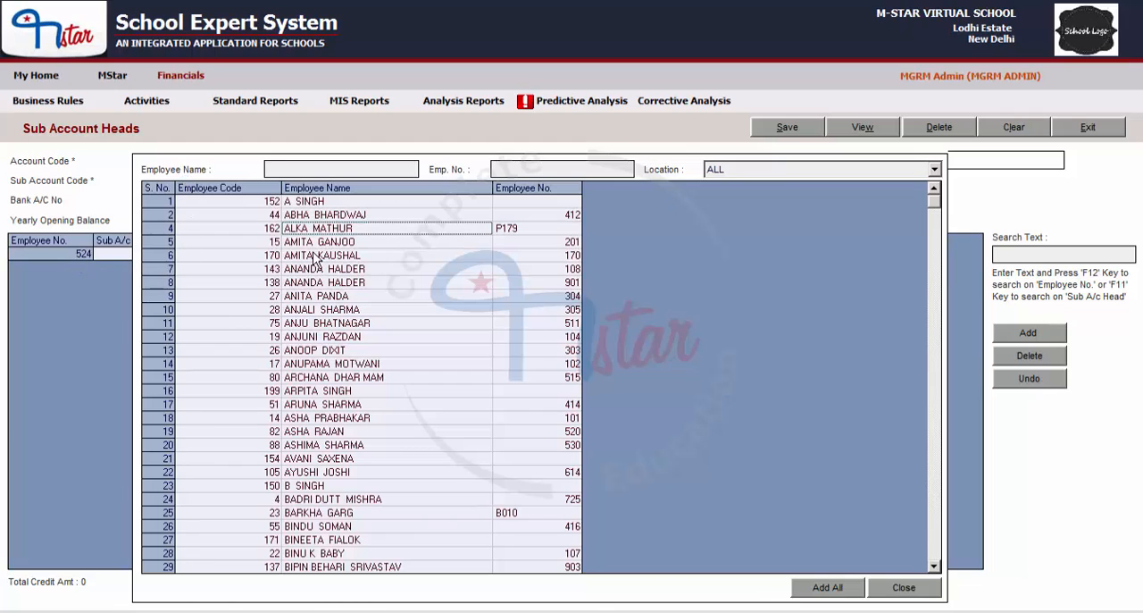
double_click(319, 312)
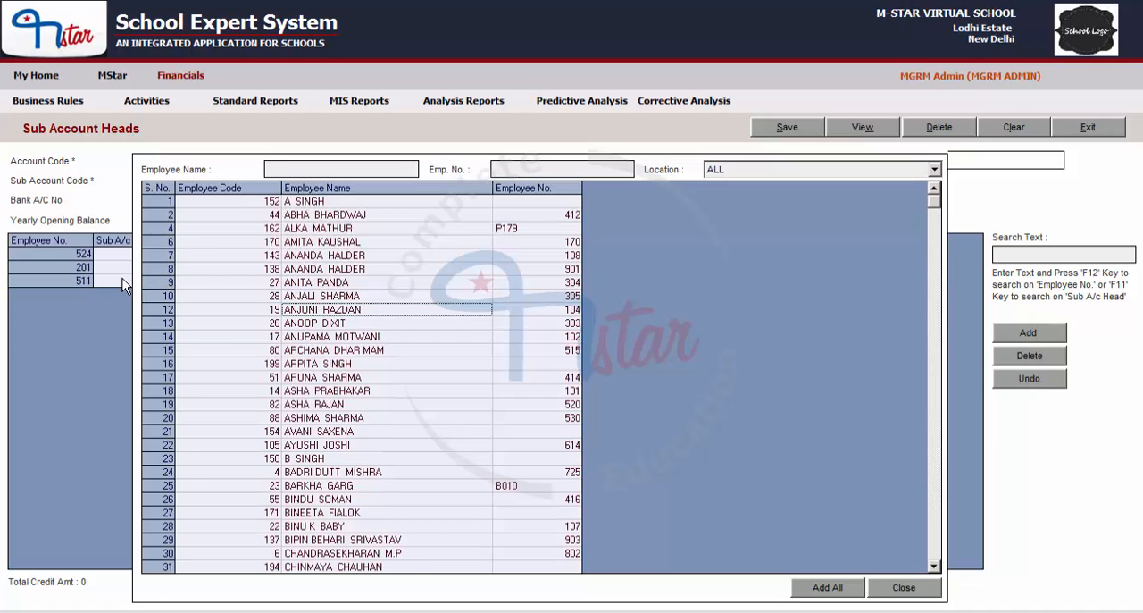
double_click(328, 407)
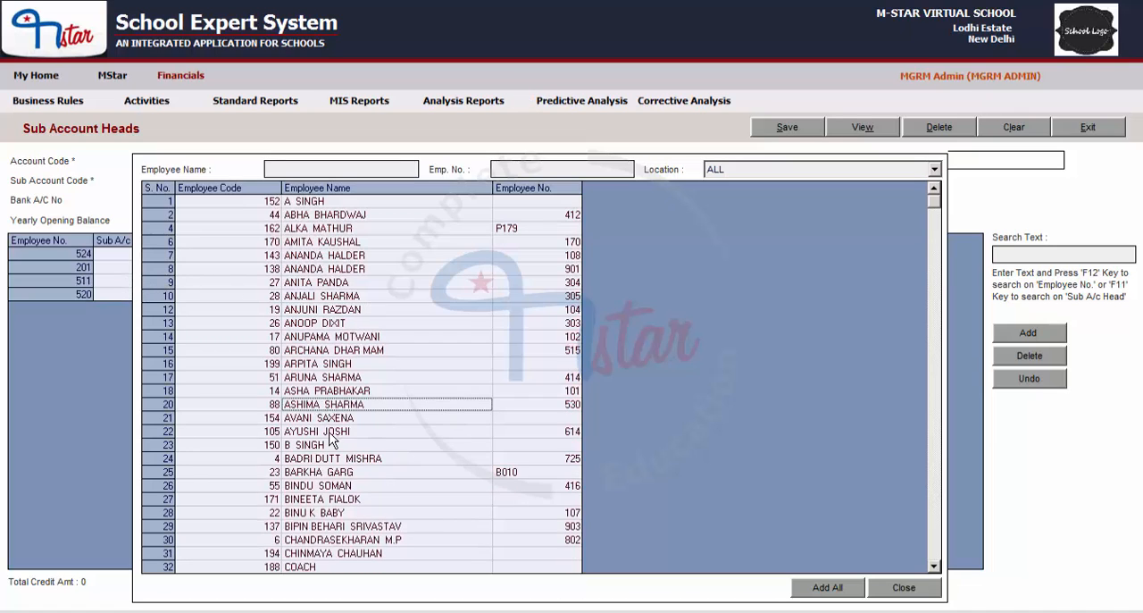
double_click(330, 434)
double_click(338, 486)
double_click(326, 390)
double_click(323, 351)
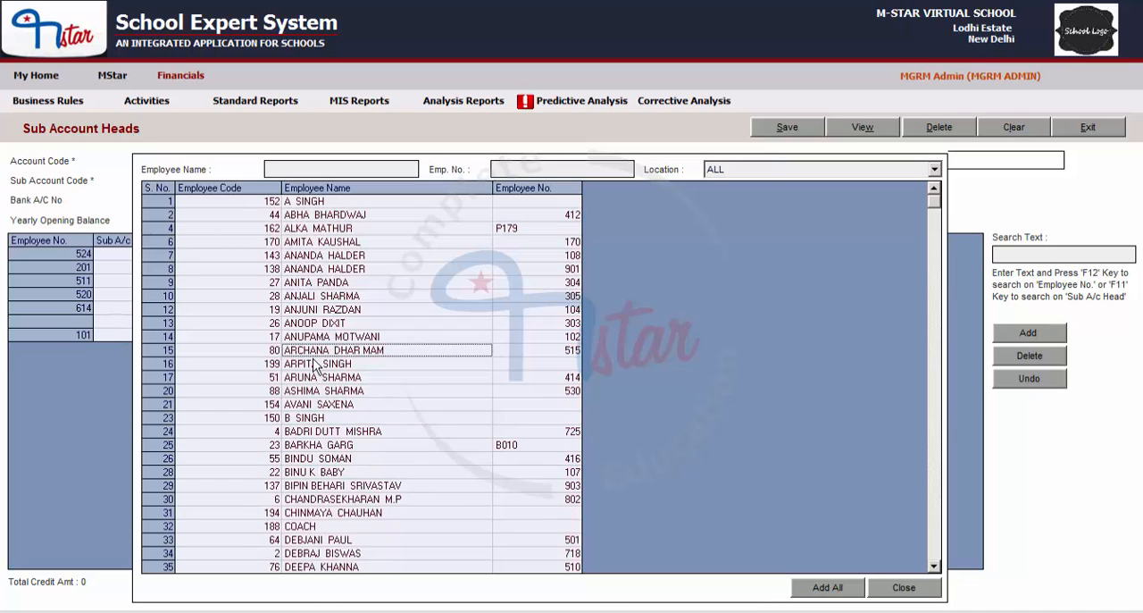
double_click(314, 378)
double_click(318, 403)
double_click(334, 473)
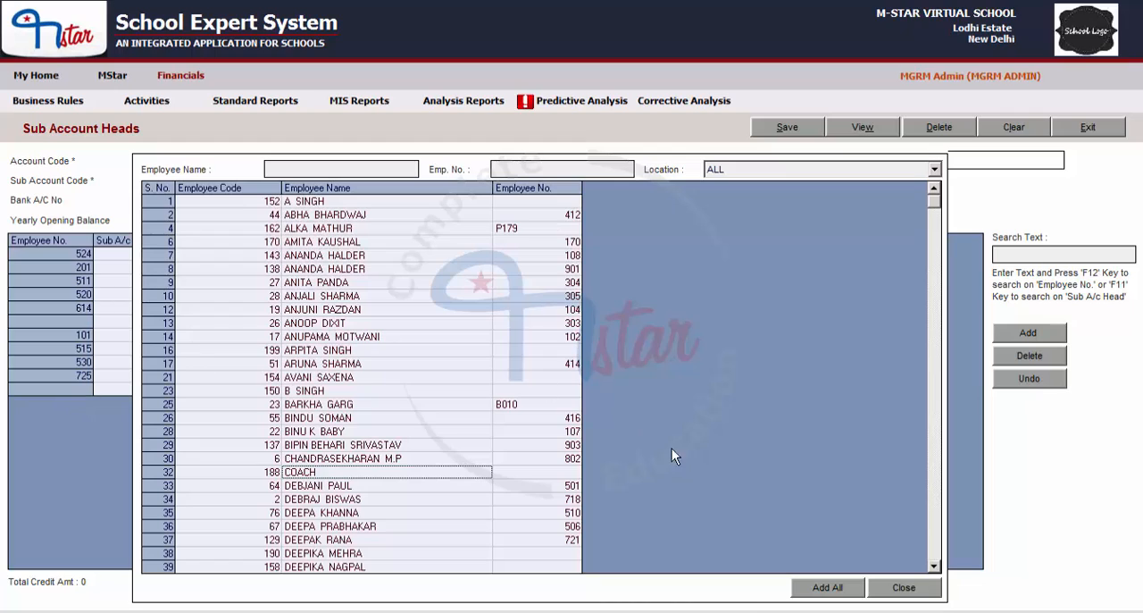
left_click(904, 589)
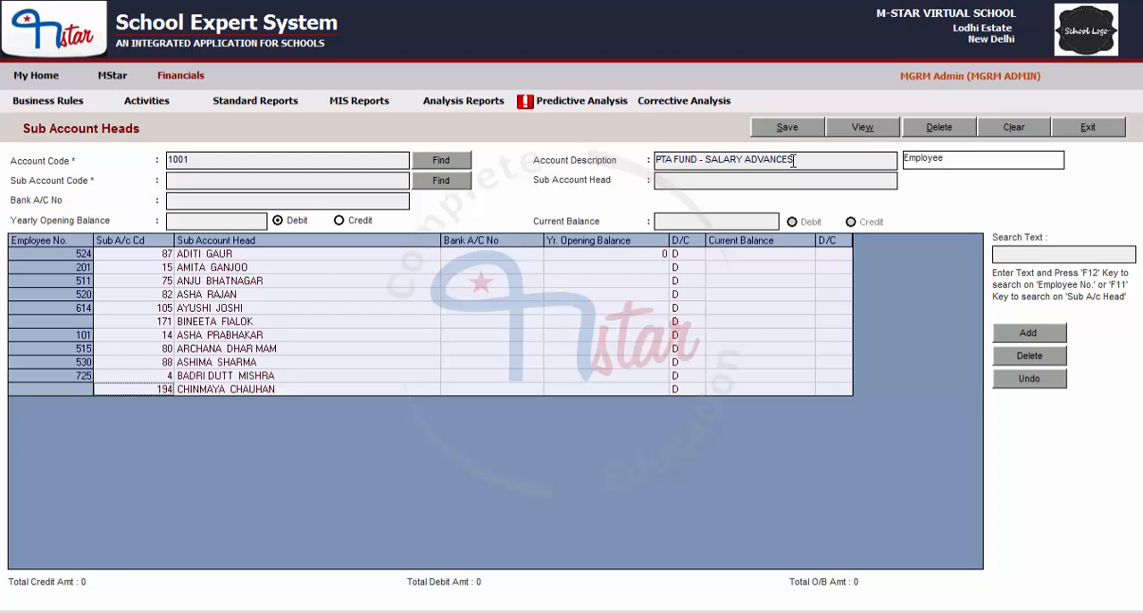
Step: Keep the yearly opening balance as Debit and save the employee sub account heads under PTA FUND - SALARY ADVANCES
left_click(191, 221)
left_click(188, 180)
left_click(300, 223)
left_click(787, 128)
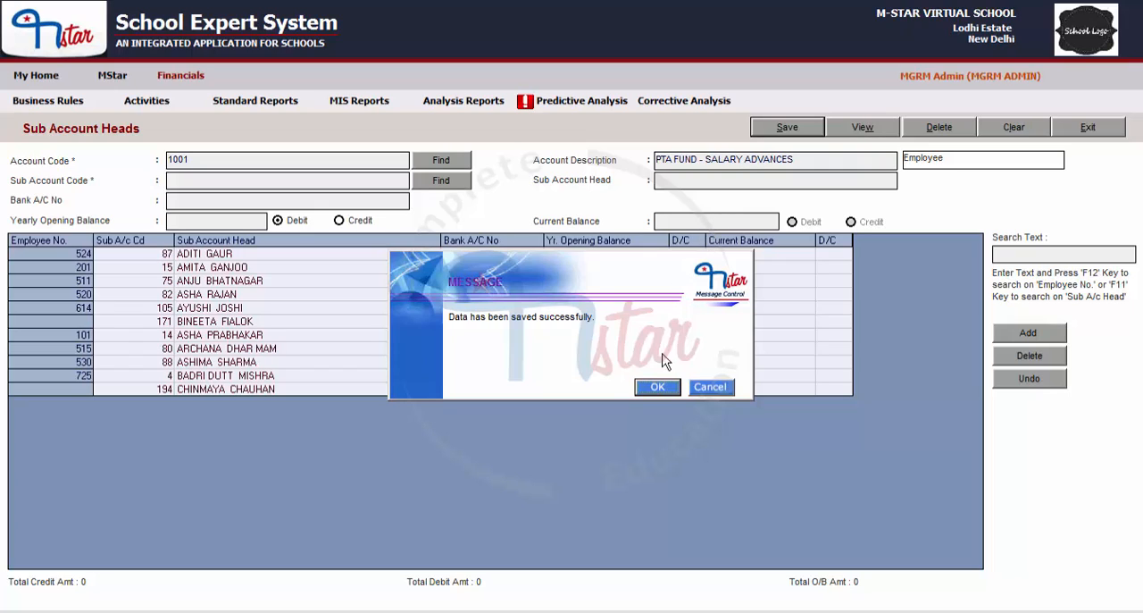
left_click(657, 385)
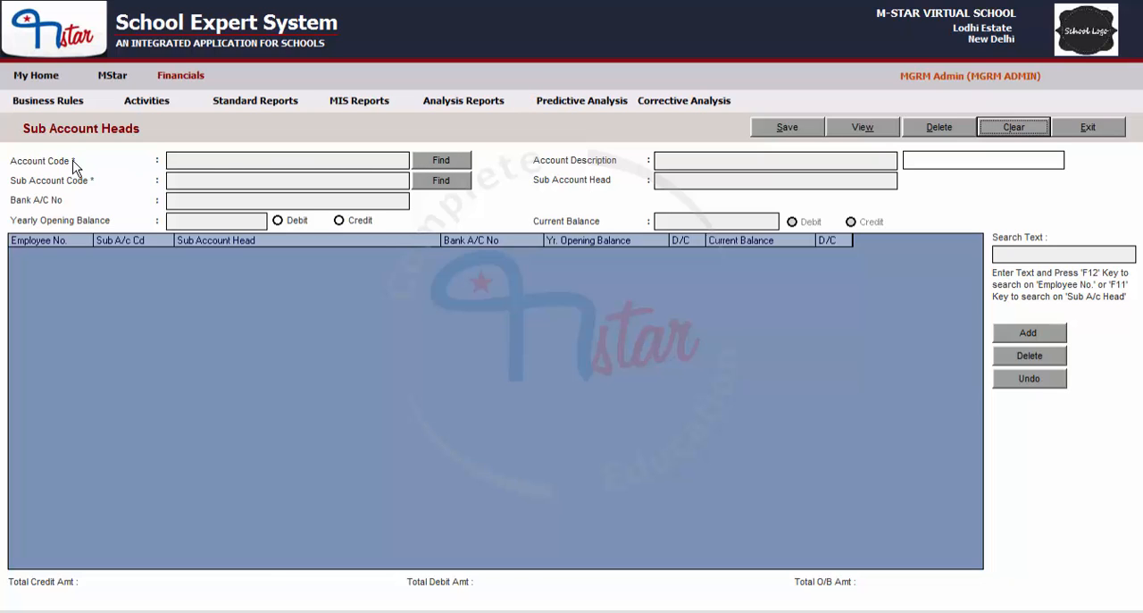
Step: Reload account 1001, PTA FUND - SALARY ADVANCES, to review its saved sub account heads, and clear the form
left_click(443, 162)
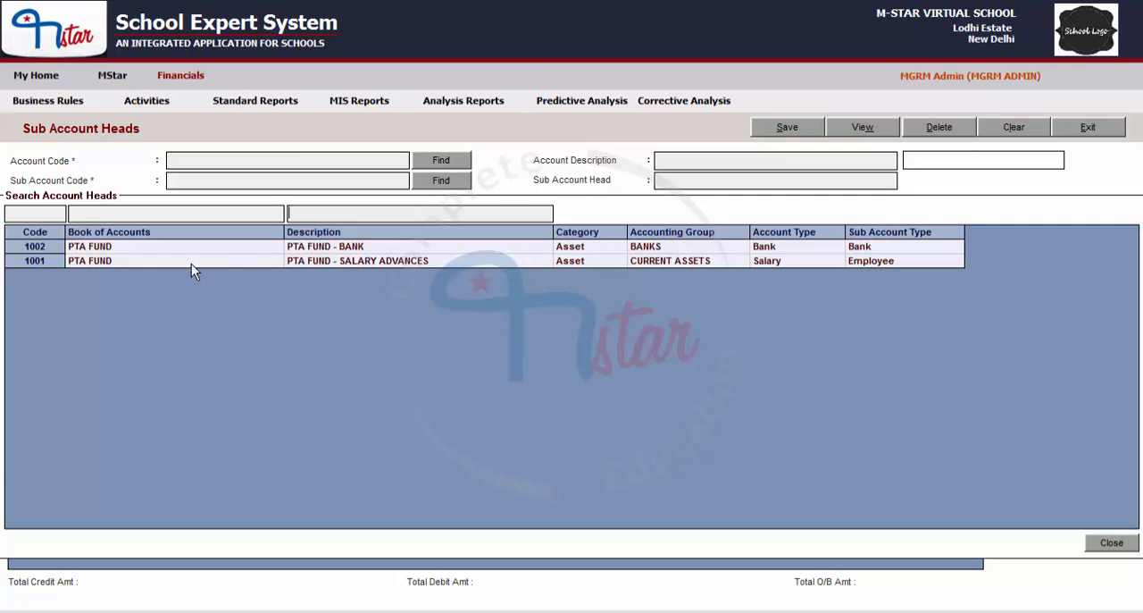
double_click(377, 263)
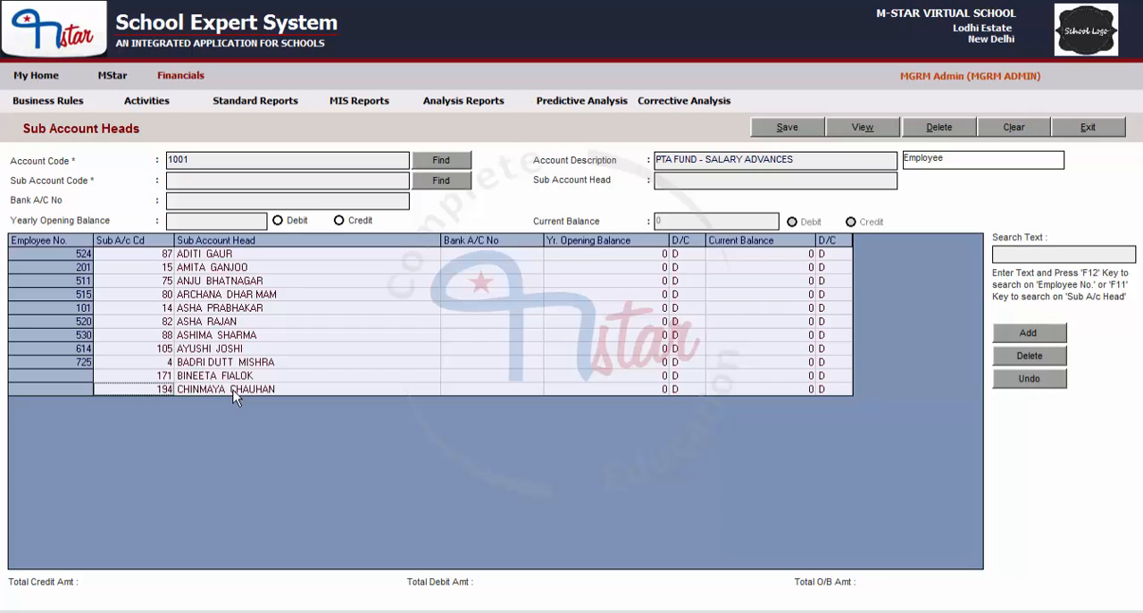
left_click(1014, 128)
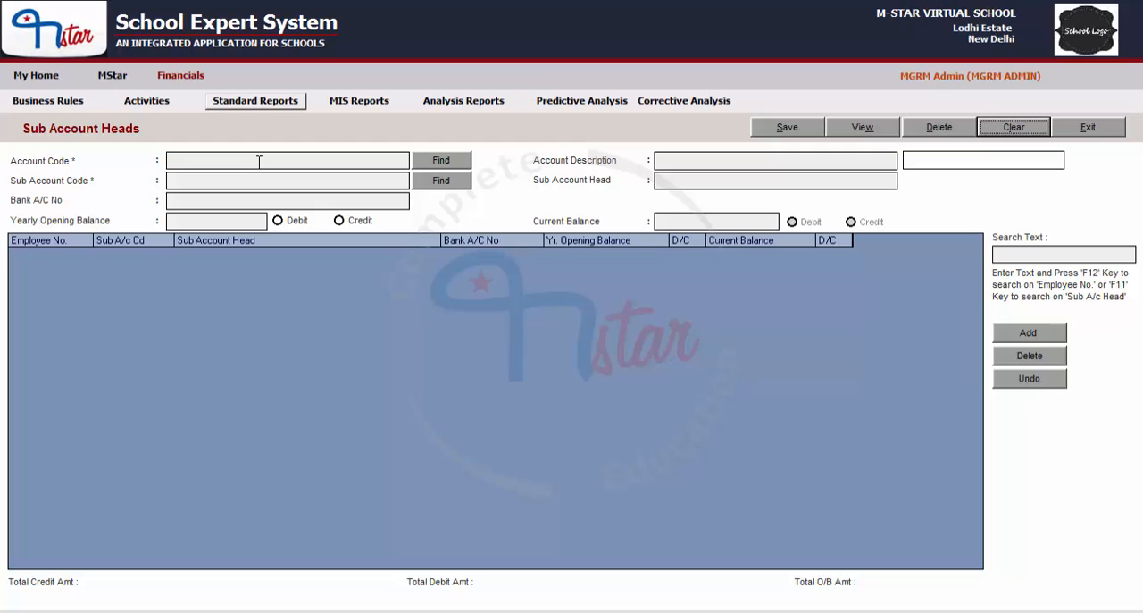
Step: Load account 1002, PTA FUND - BANK, and enter 1002001 as the sub account code
left_click(445, 164)
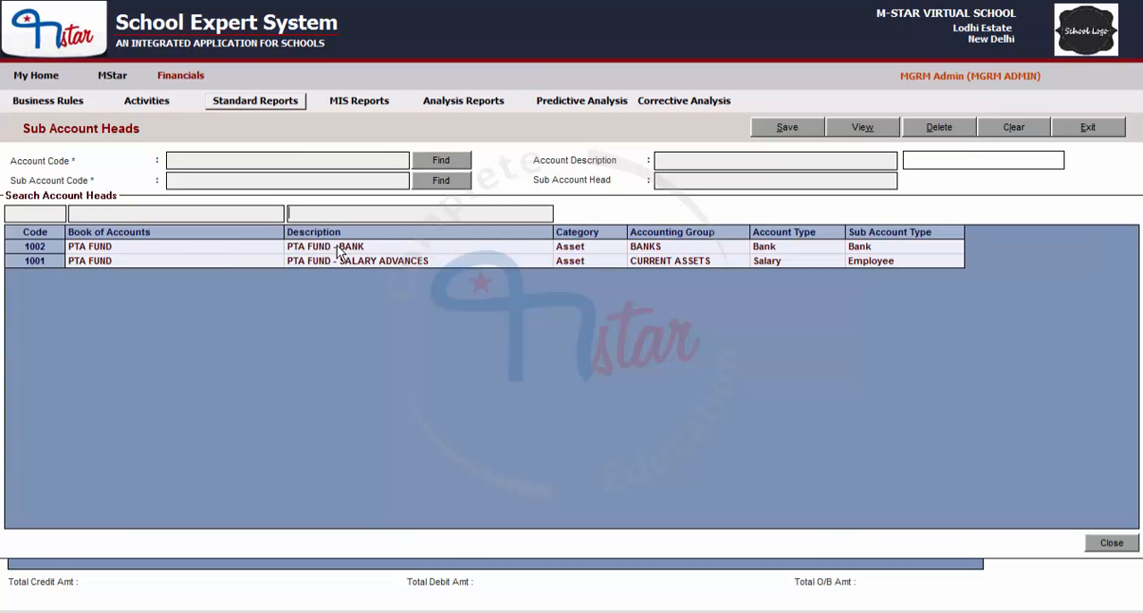
double_click(361, 248)
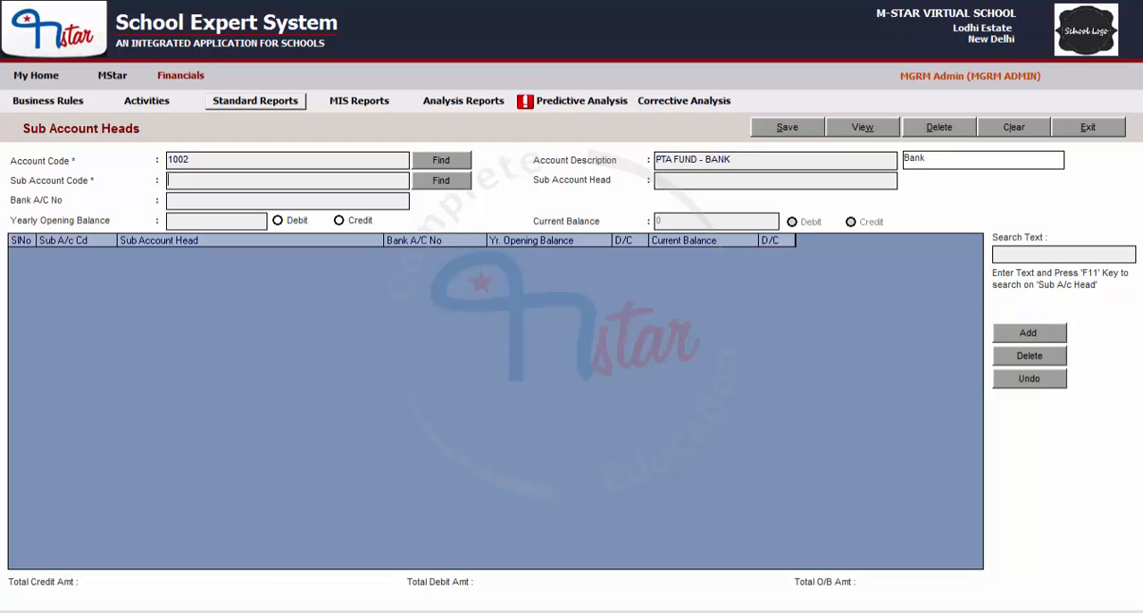
type("1002001")
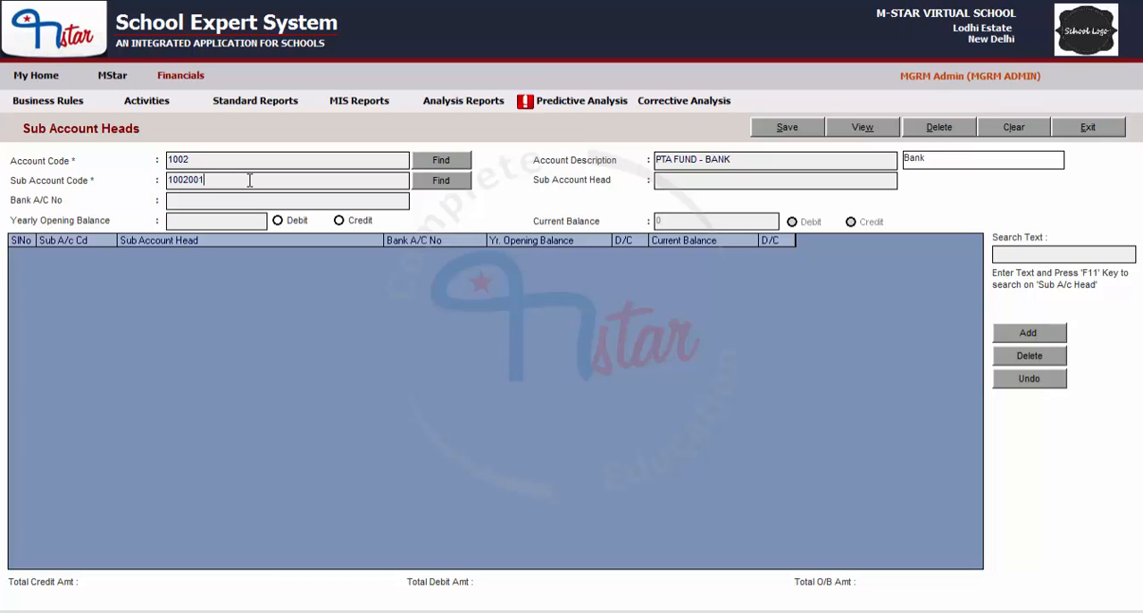
Step: Enter SYNDICATE BANK as the sub account head, without trailing punctuation
left_click(697, 181)
type("SYNDICATE BANK")
type(",")
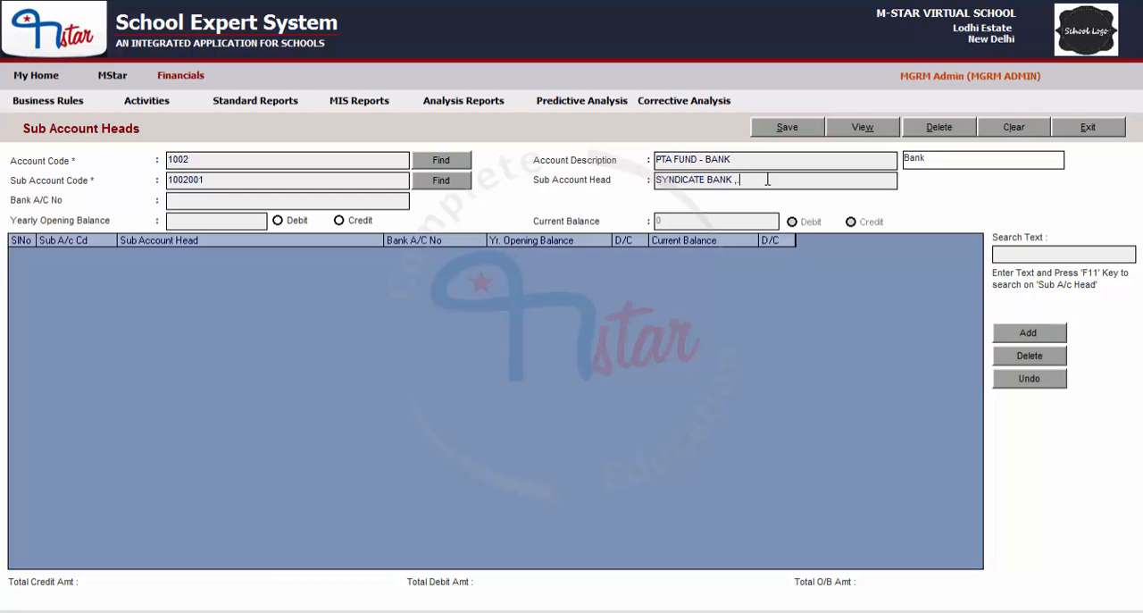
type("/-")
key("BackSpace")
key("BackSpace")
key("BackSpace")
Step: Enter the bank account number, leave the yearly opening balance empty, and add the SYNDICATE BANK sub account to the grid
left_click(209, 202)
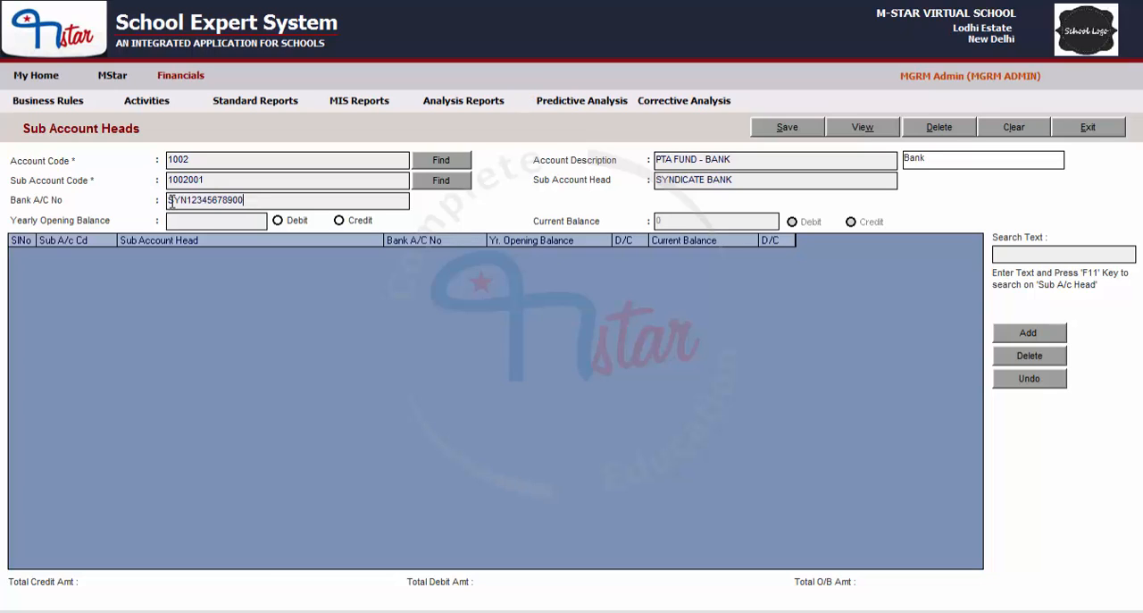
left_click(195, 221)
left_click(1029, 334)
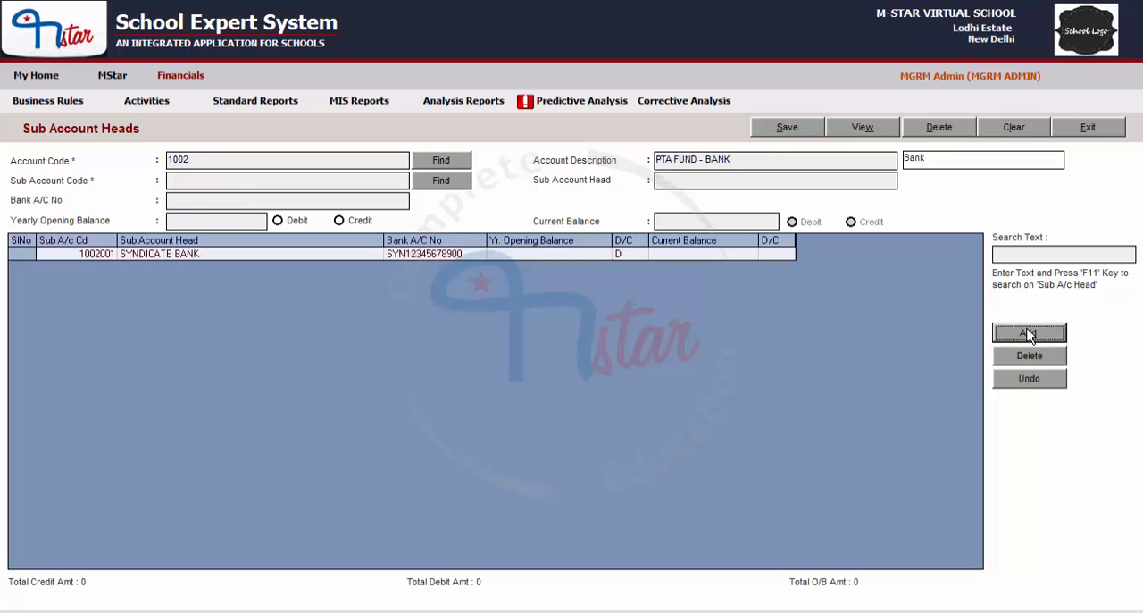
Step: Save the SYNDICATE BANK sub account head under PTA FUND - BANK
left_click(214, 181)
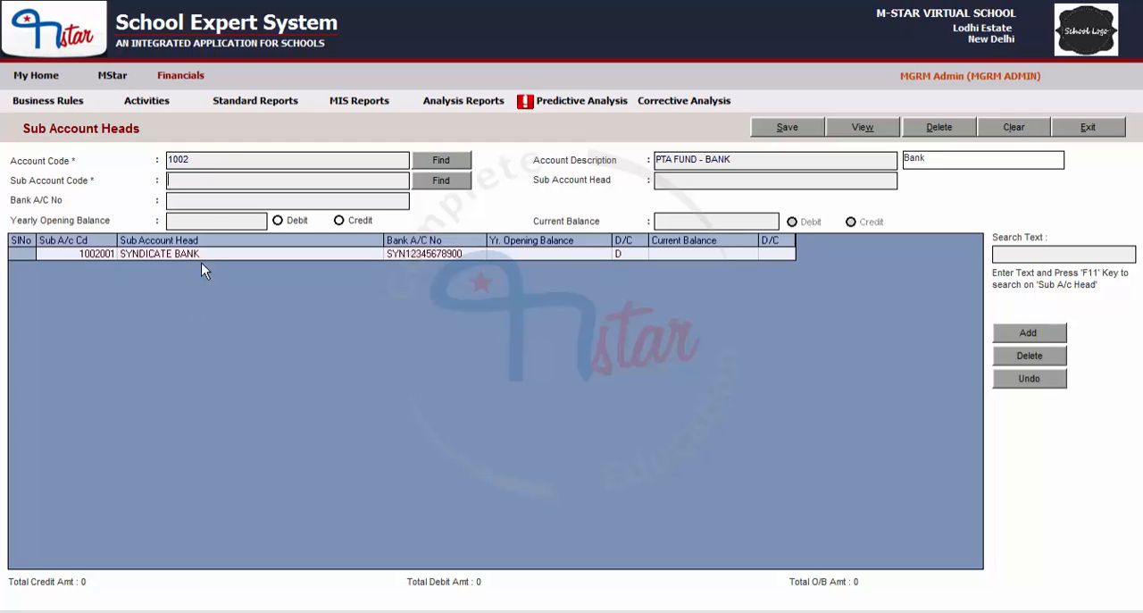
left_click(801, 133)
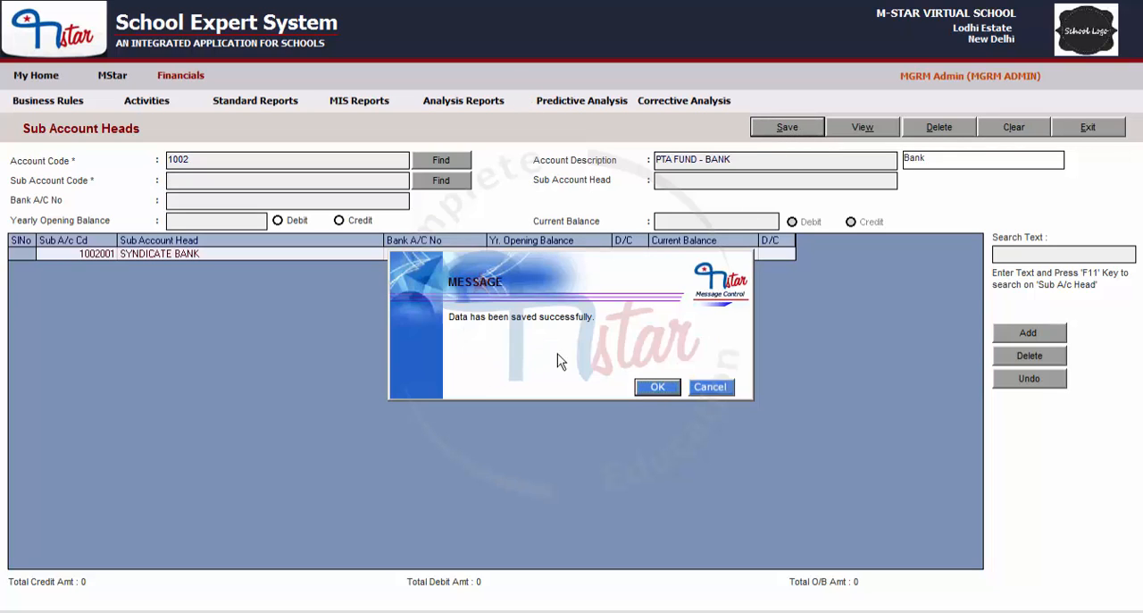
left_click(653, 388)
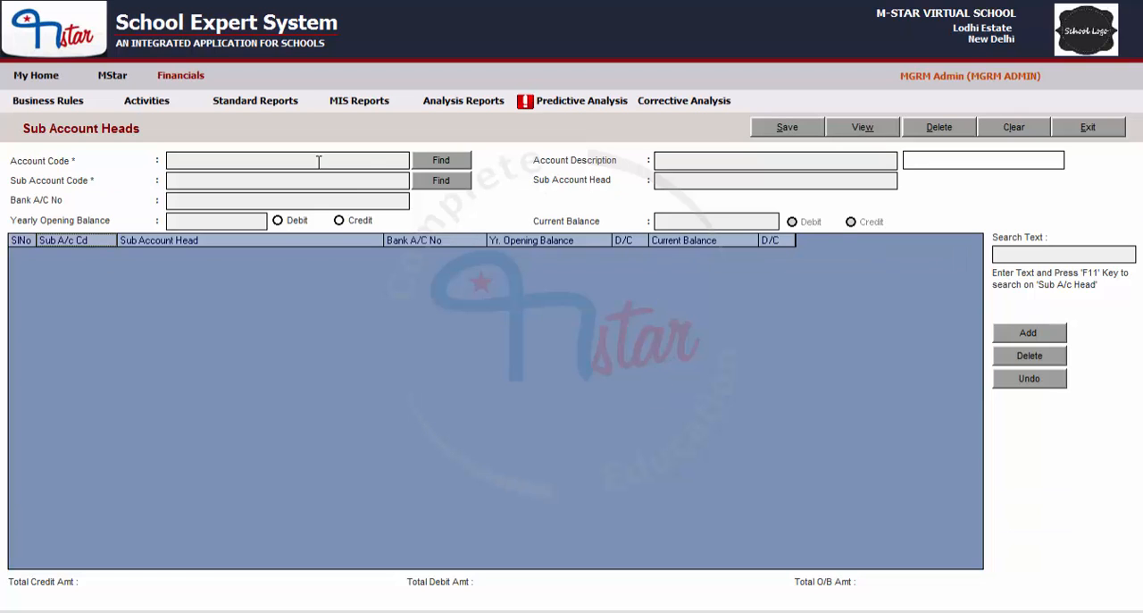
Step: Reload account 1002, PTA FUND - BANK, to review its saved sub account head, and clear the form
left_click(443, 162)
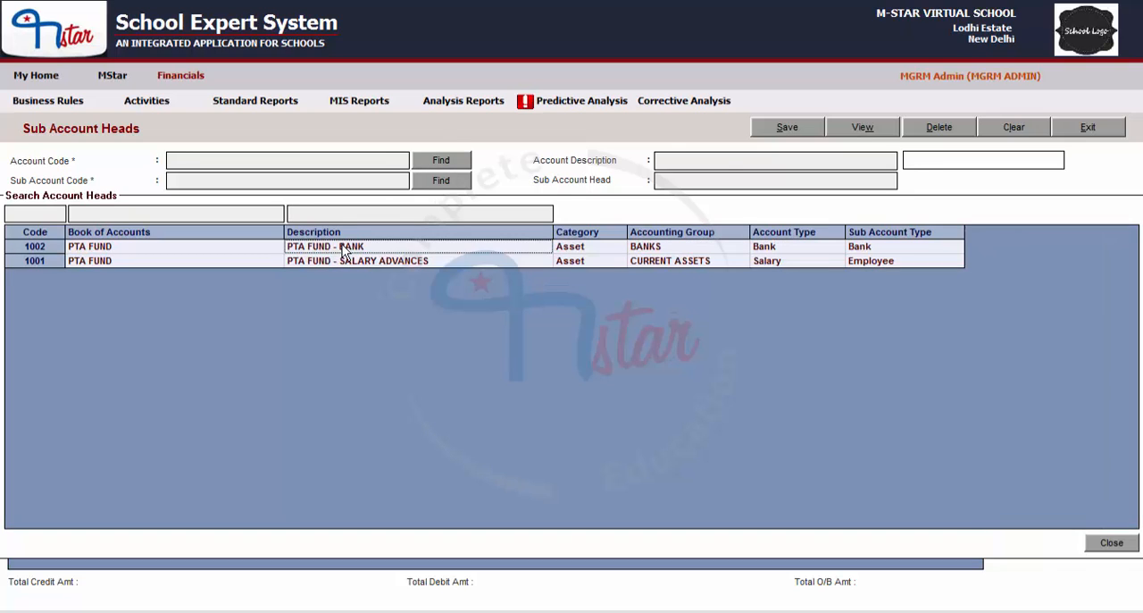
double_click(344, 250)
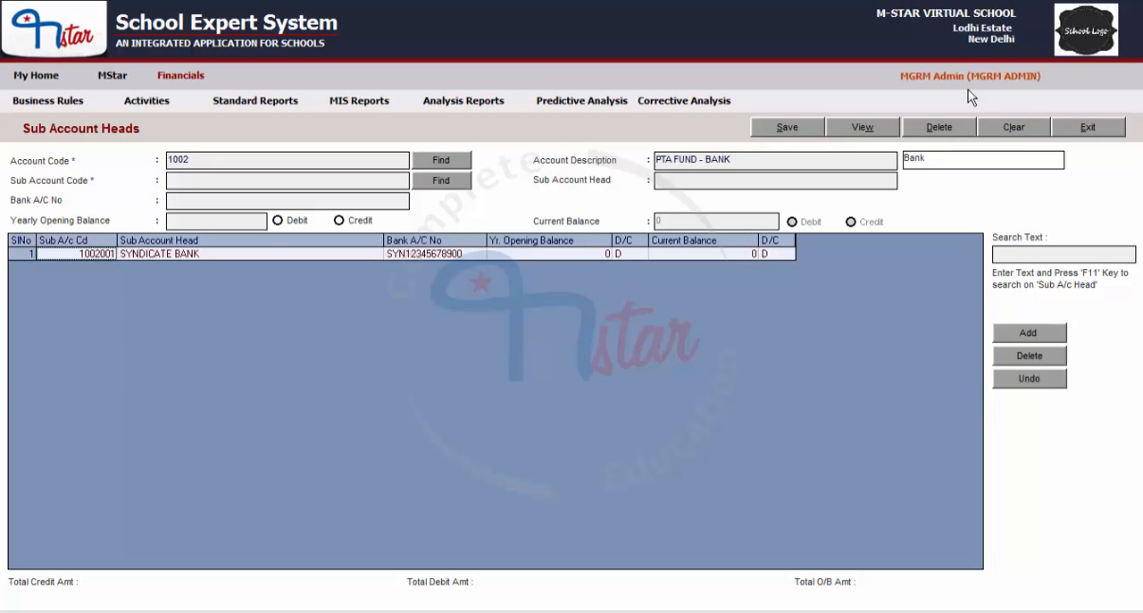
left_click(1018, 130)
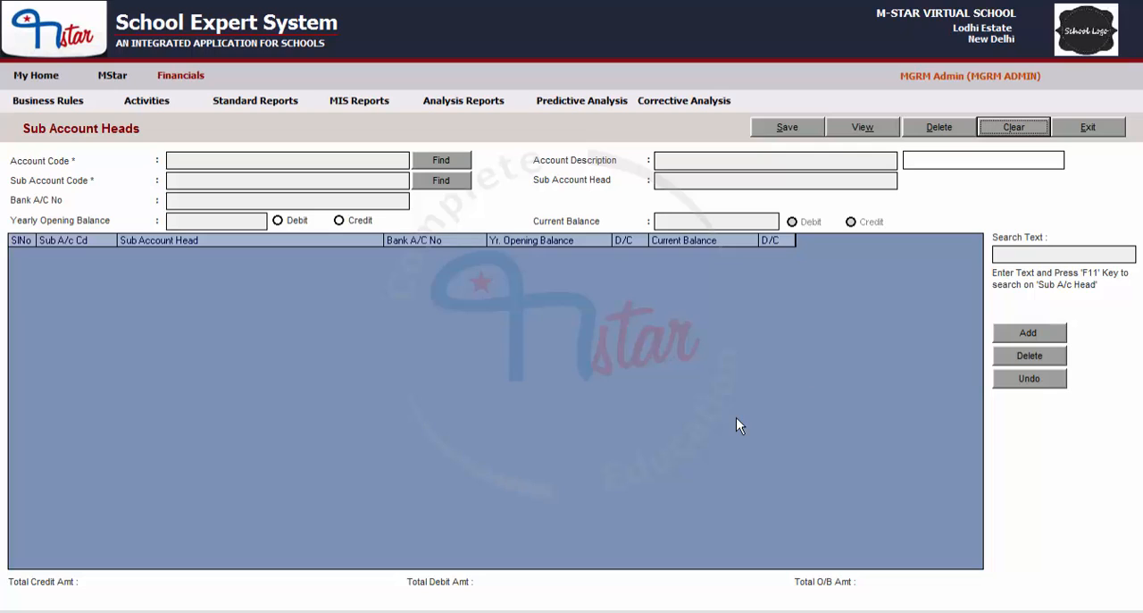